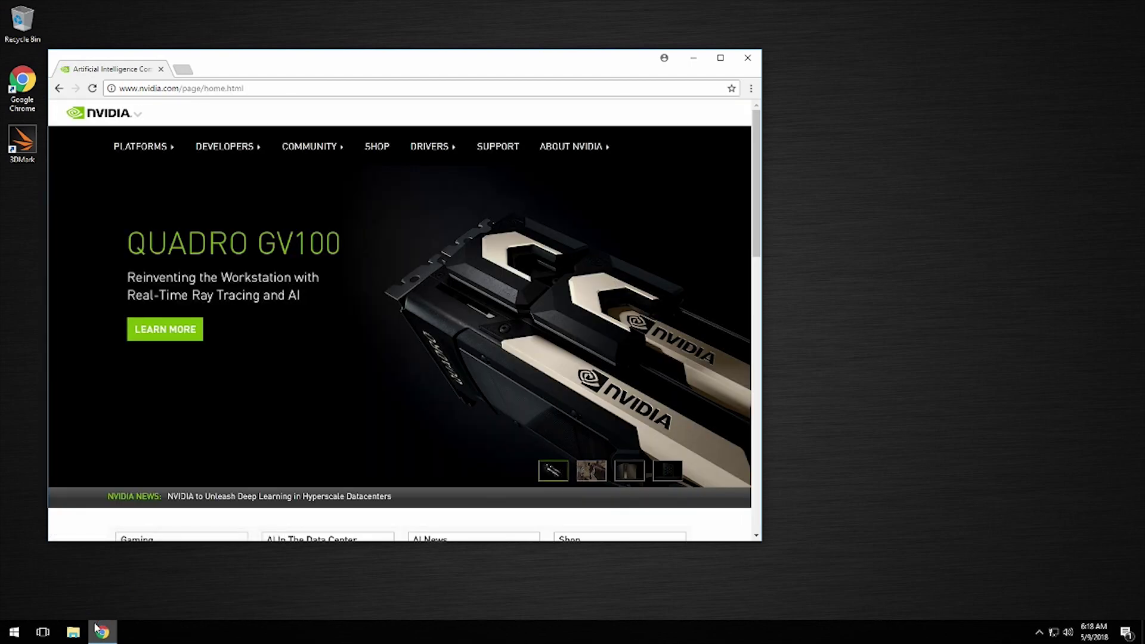
Go from NVIDIA Support to Download Drivers and open the Beta and Older Drivers search
click(498, 151)
scroll(458, 277, down, 4)
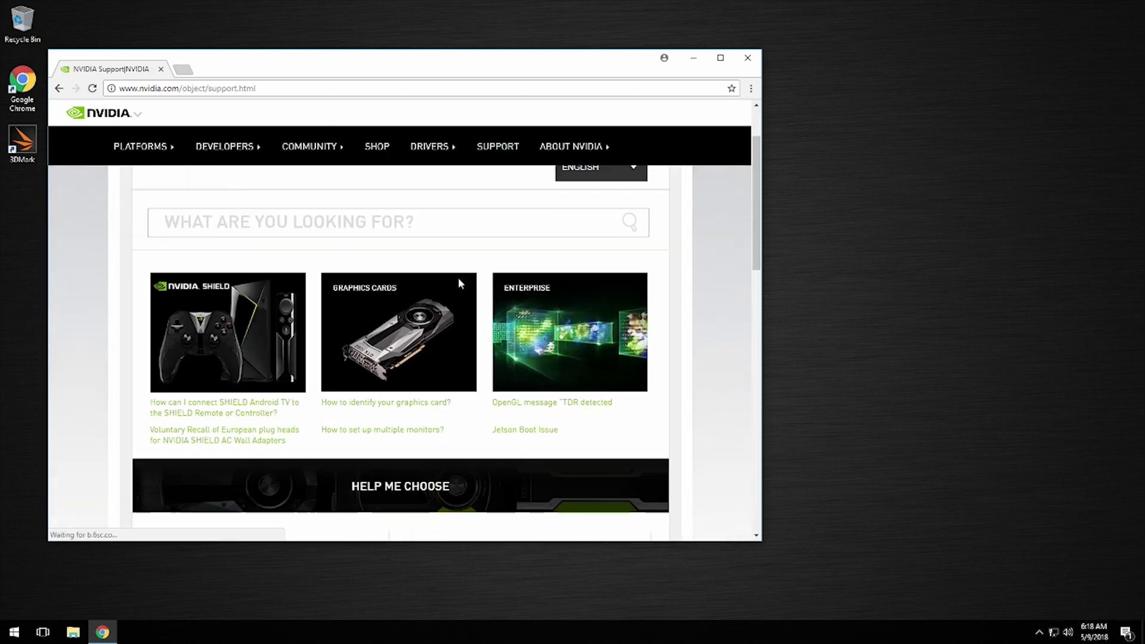
click(282, 400)
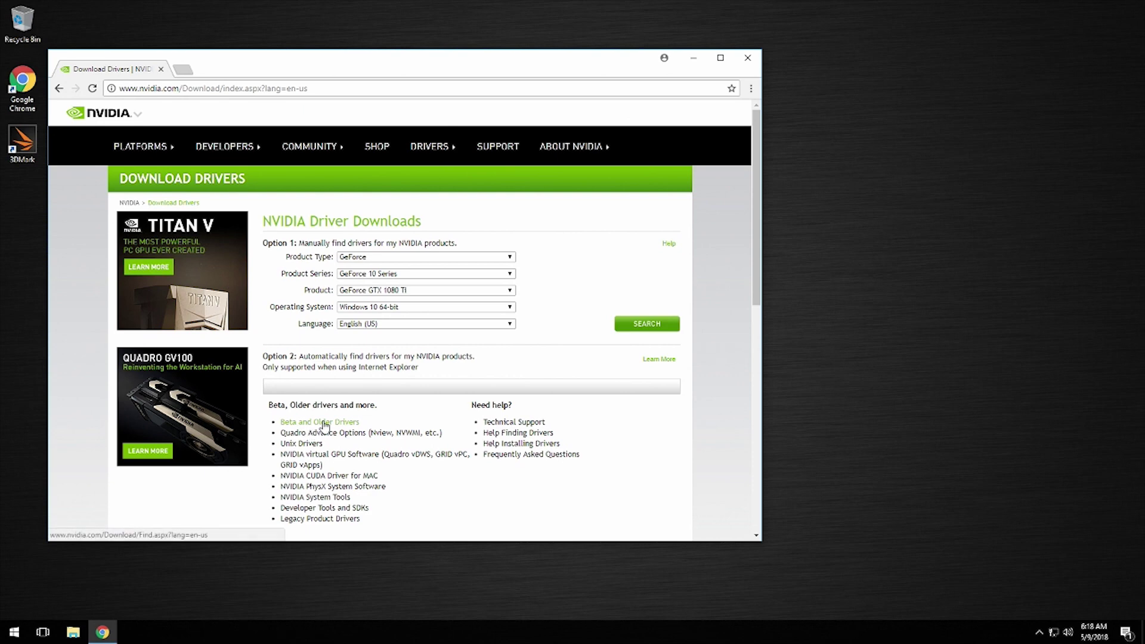
click(325, 423)
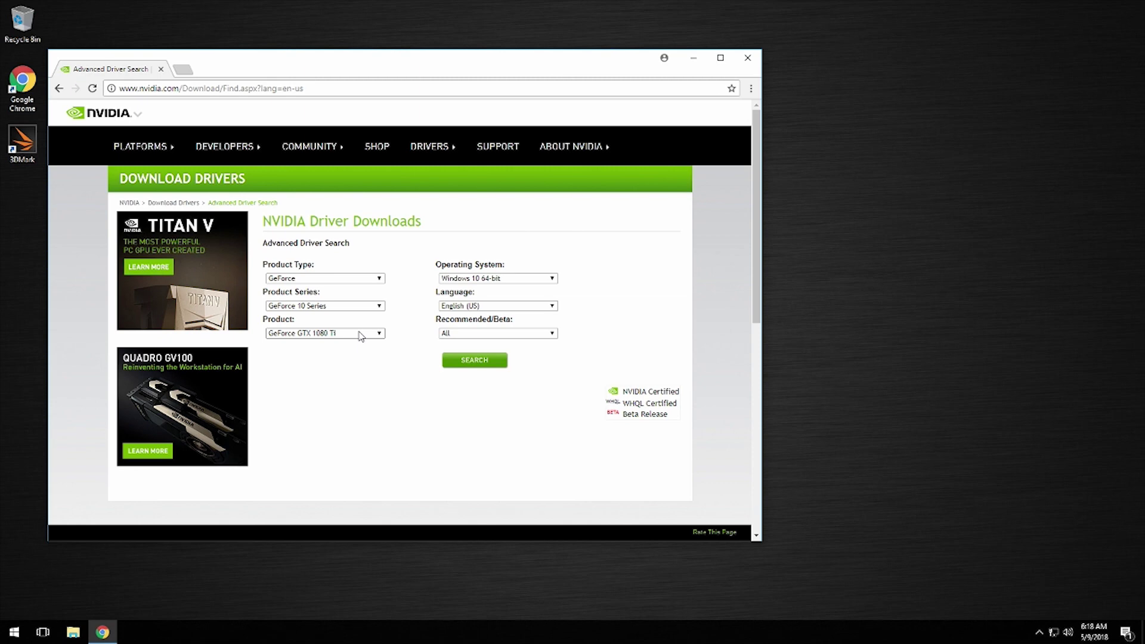
List all GTX 1080 Ti drivers, pick 382.53, and download its installer after agreeing to the licence
click(481, 364)
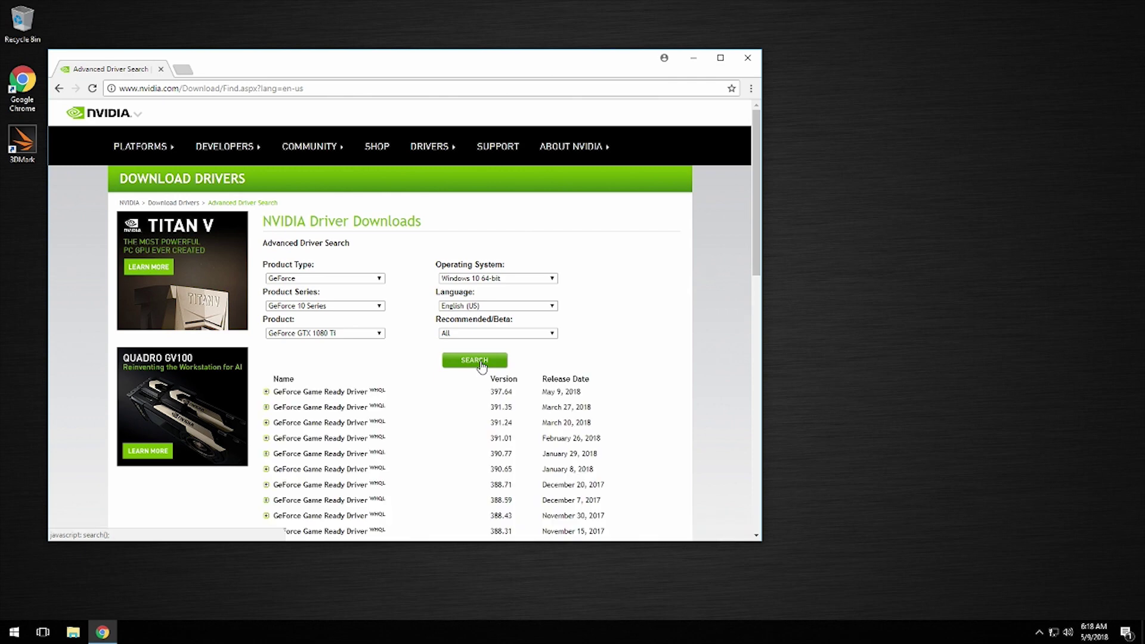
scroll(454, 382, down, 5)
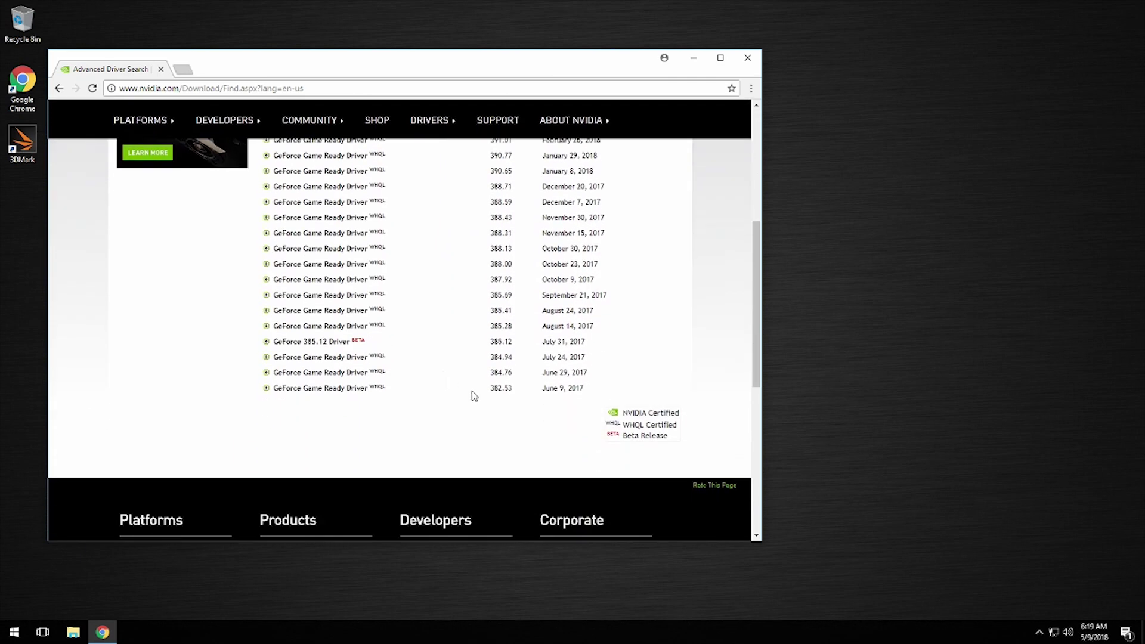
drag(514, 391, 494, 392)
click(325, 391)
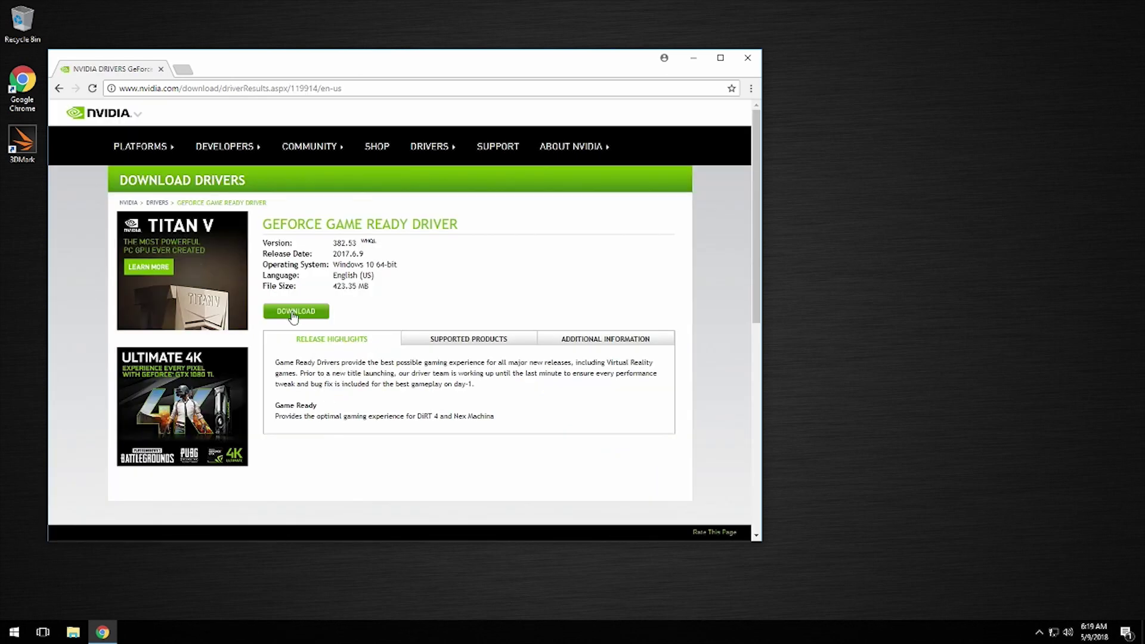
click(292, 312)
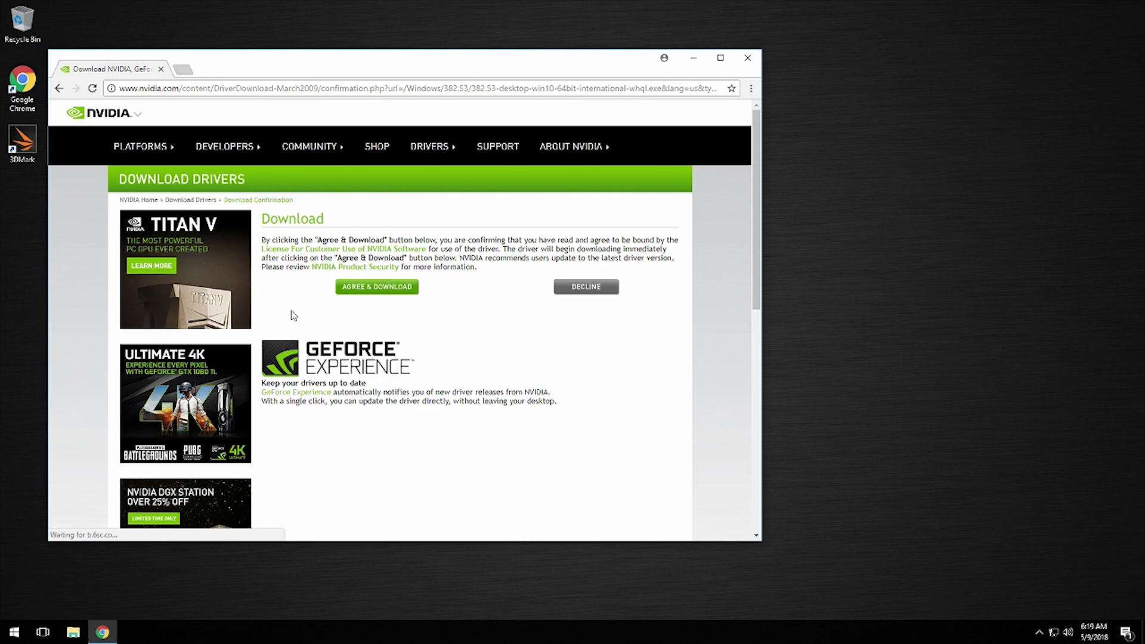
click(373, 289)
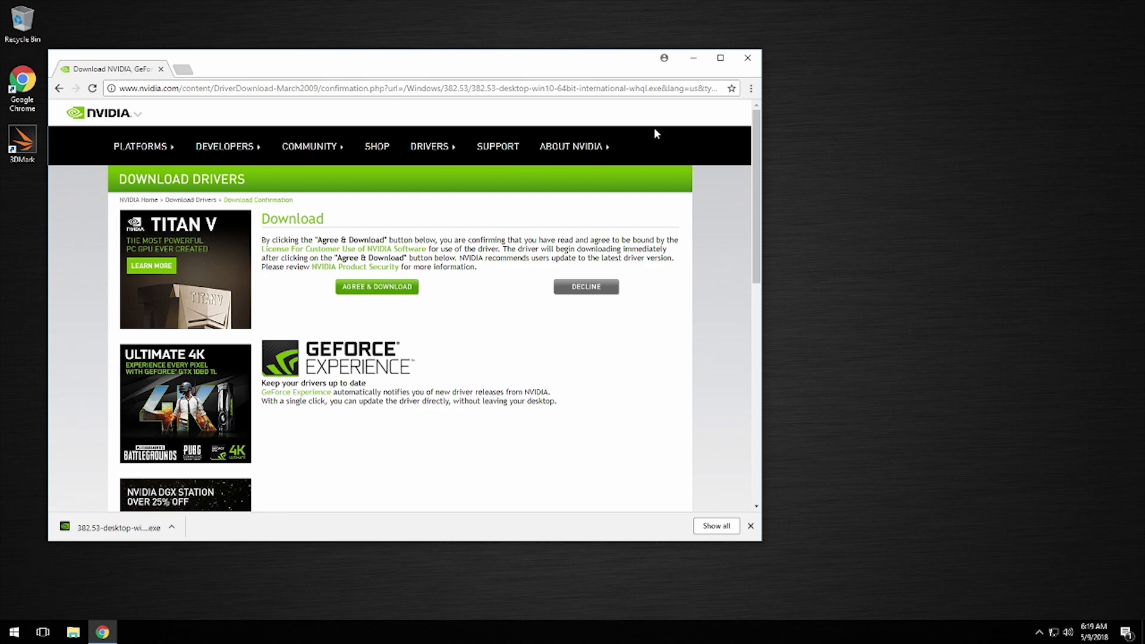
Close Chrome, run the 382.53 installer from Downloads, and allow it in User Account Control
click(747, 58)
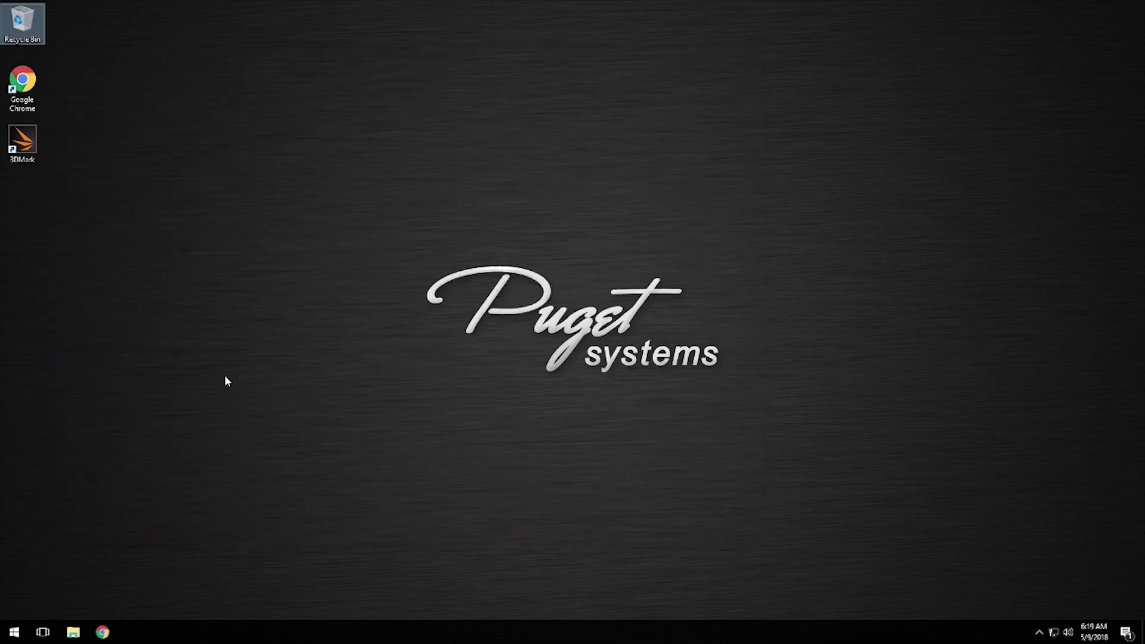
click(73, 633)
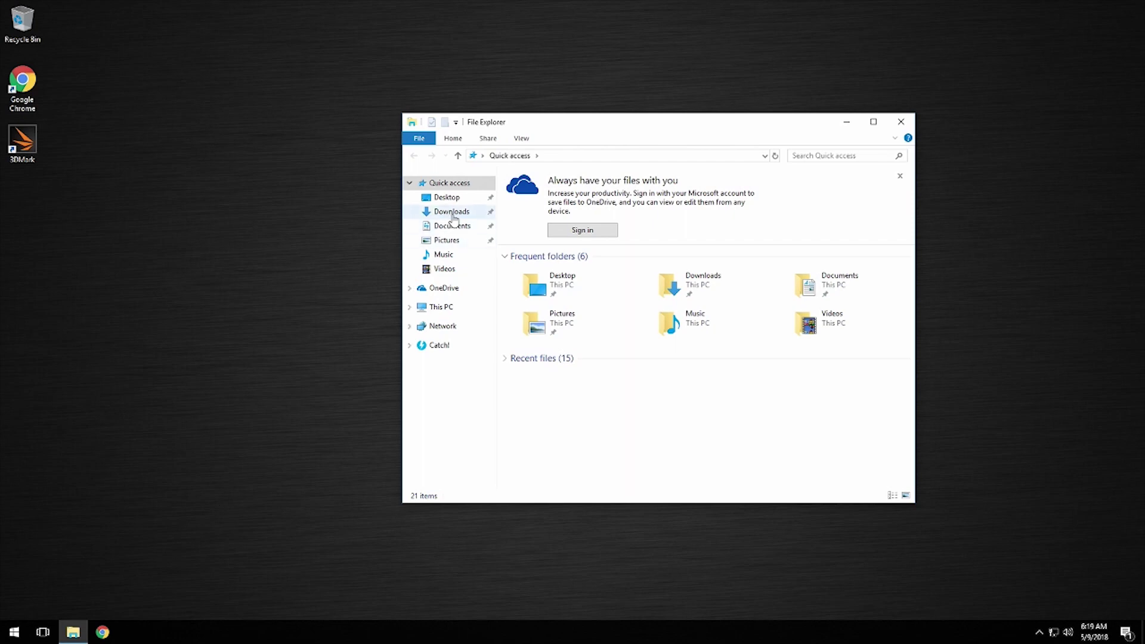
click(451, 214)
double_click(533, 195)
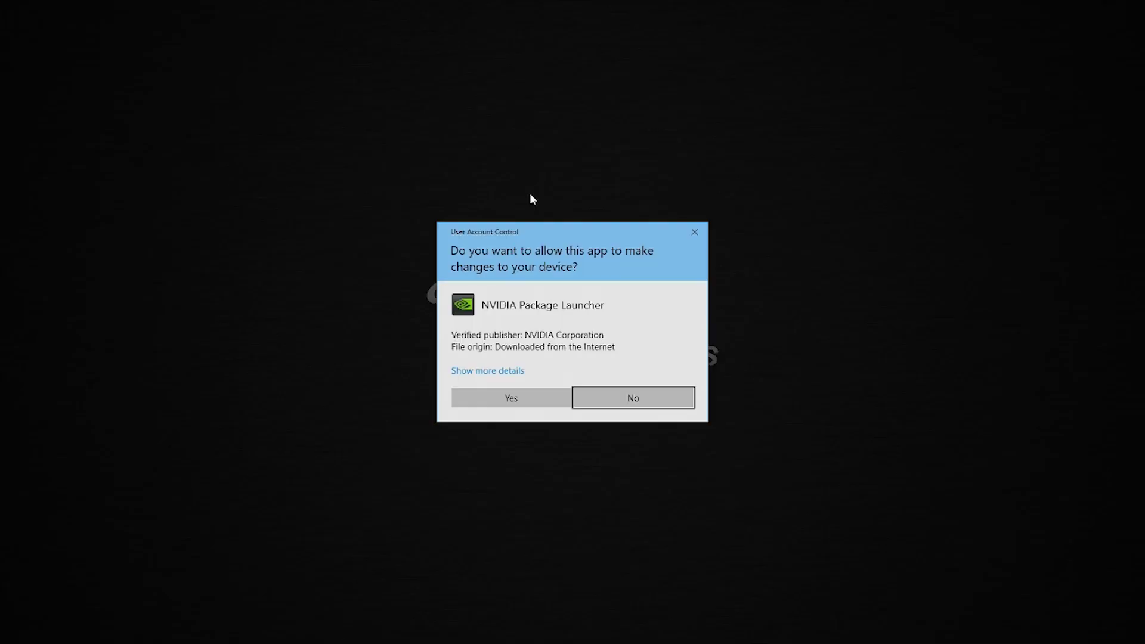
click(512, 399)
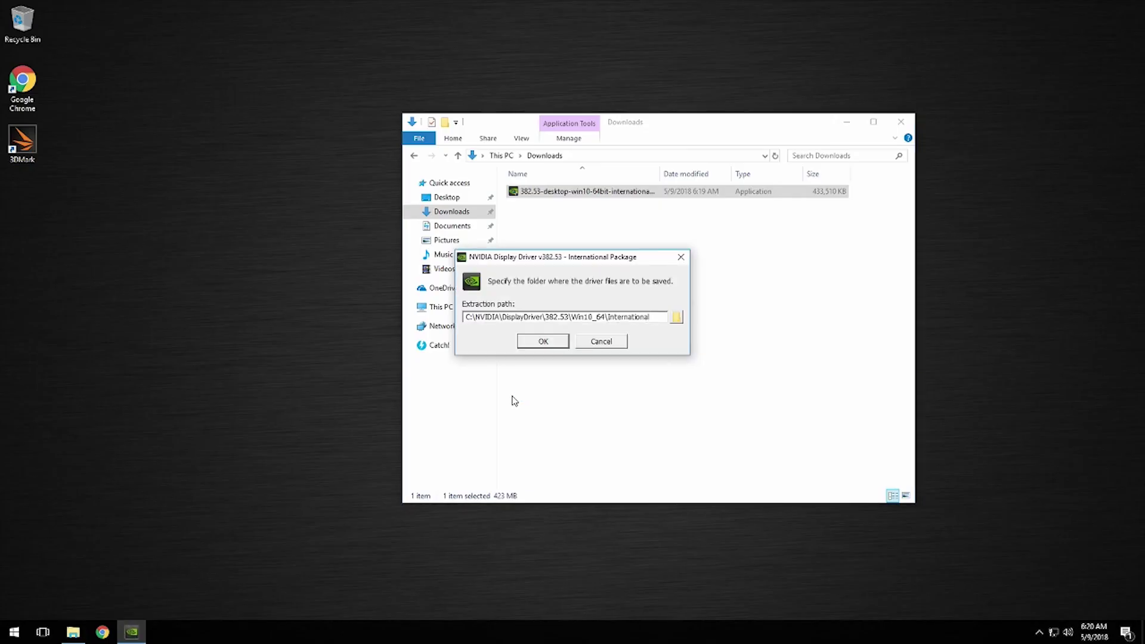
Extract to the default folder, accept the licence, and custom clean-install 382.53 without GeForce Experience
click(542, 342)
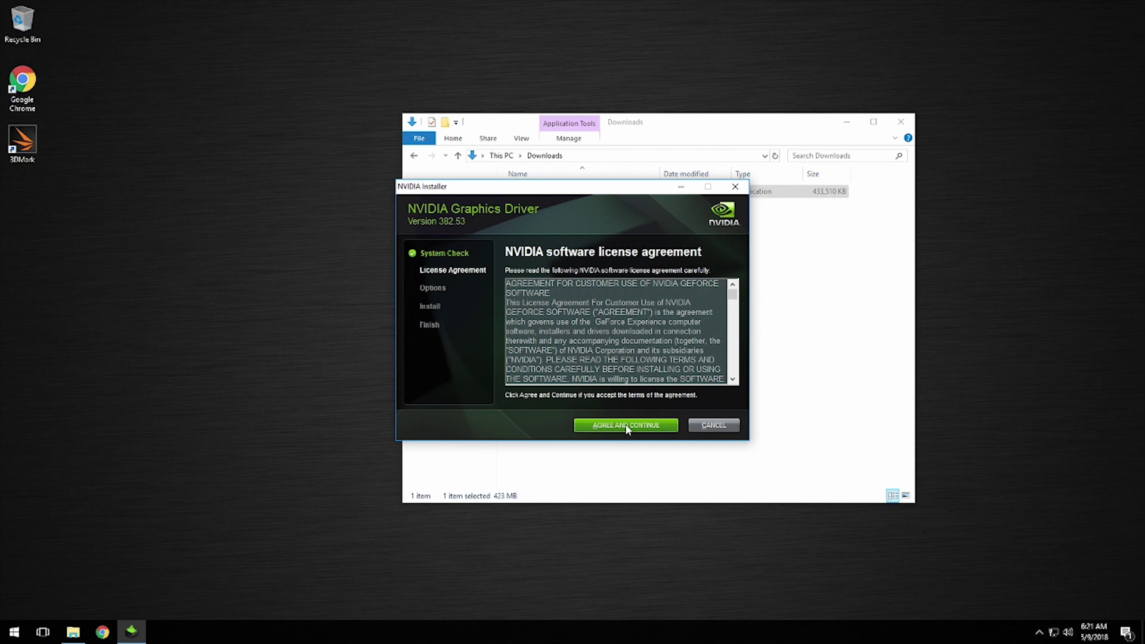
click(626, 425)
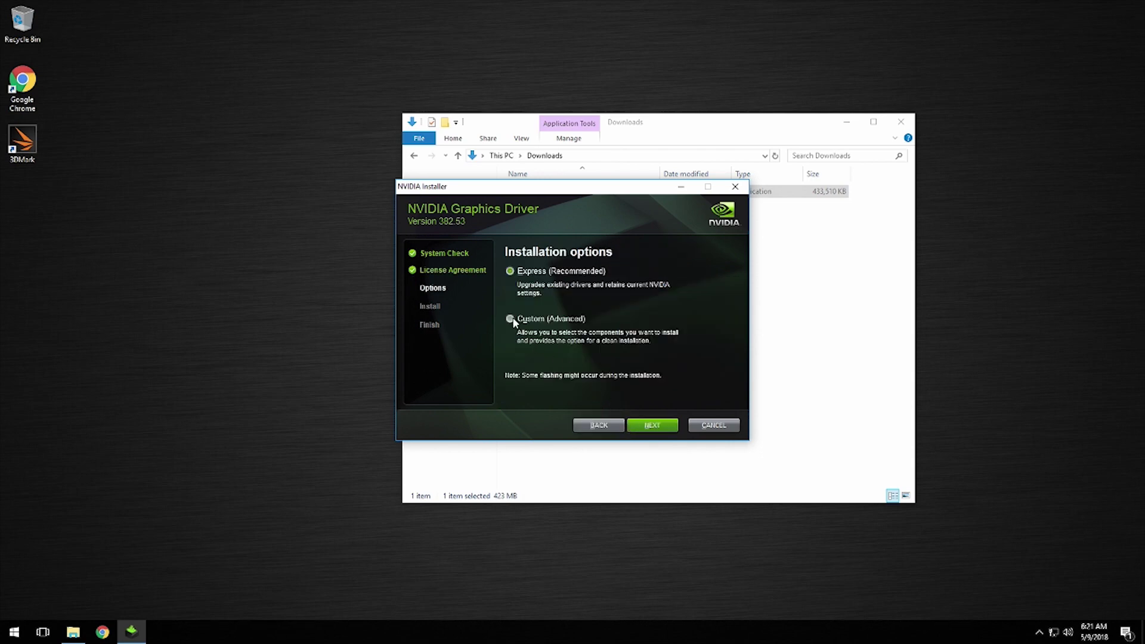
click(650, 425)
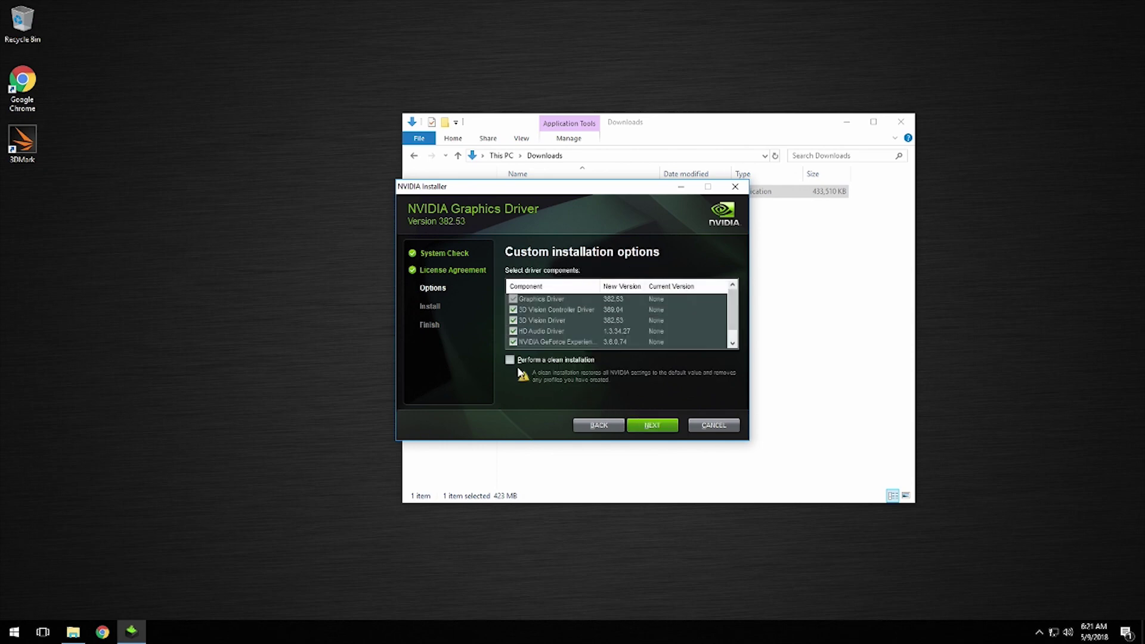
click(511, 361)
click(513, 343)
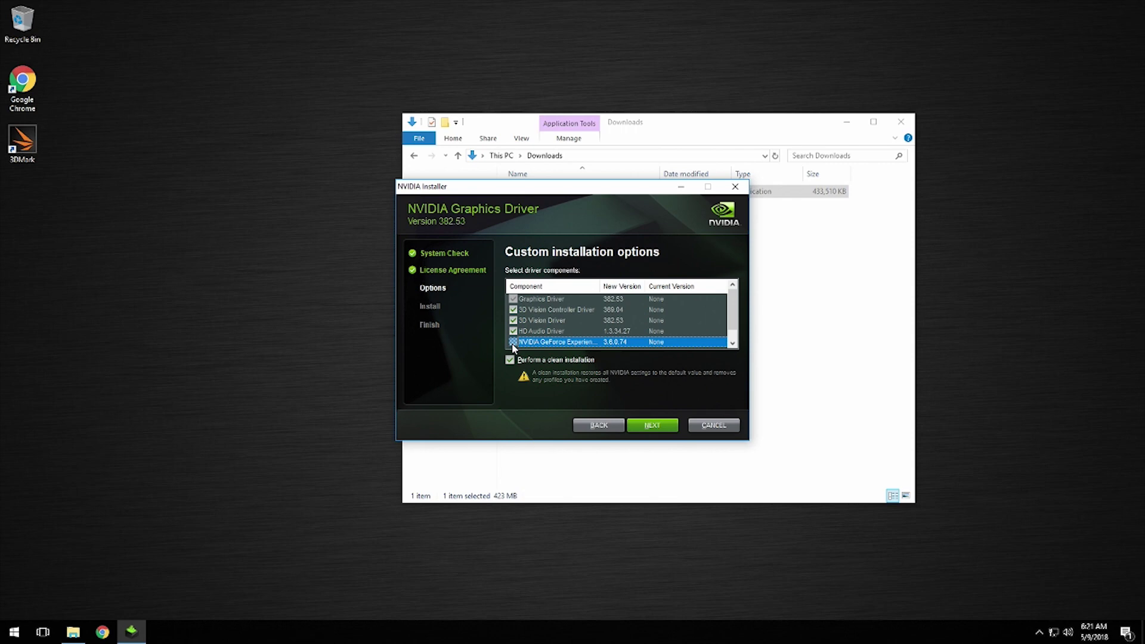
click(644, 425)
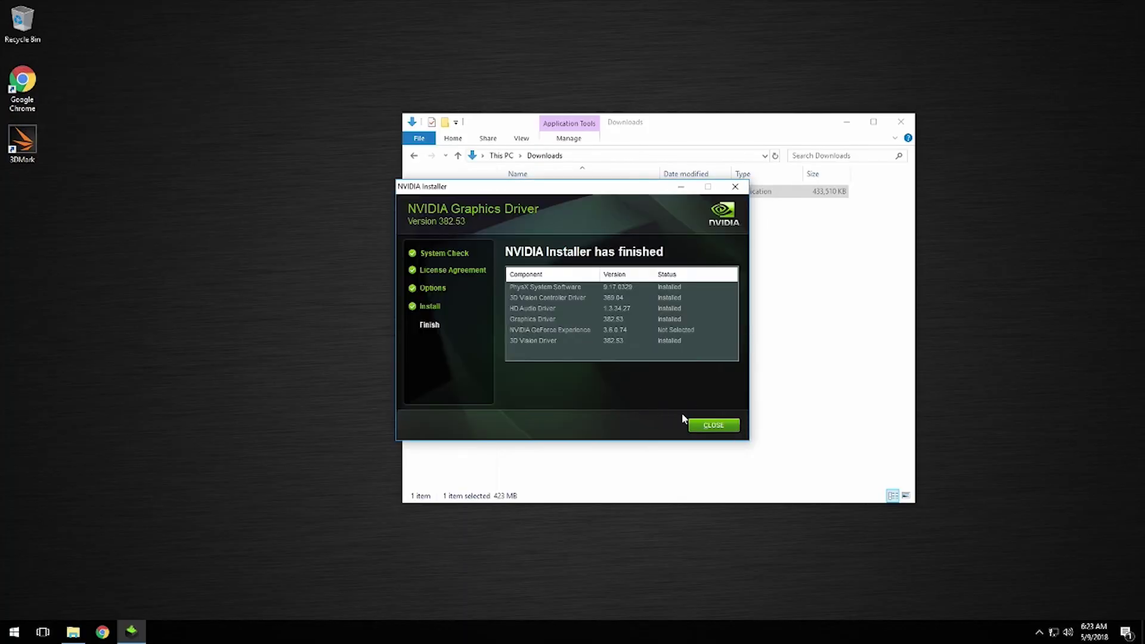
Close the finished NVIDIA installer and restart Windows from the Start menu power options
click(714, 425)
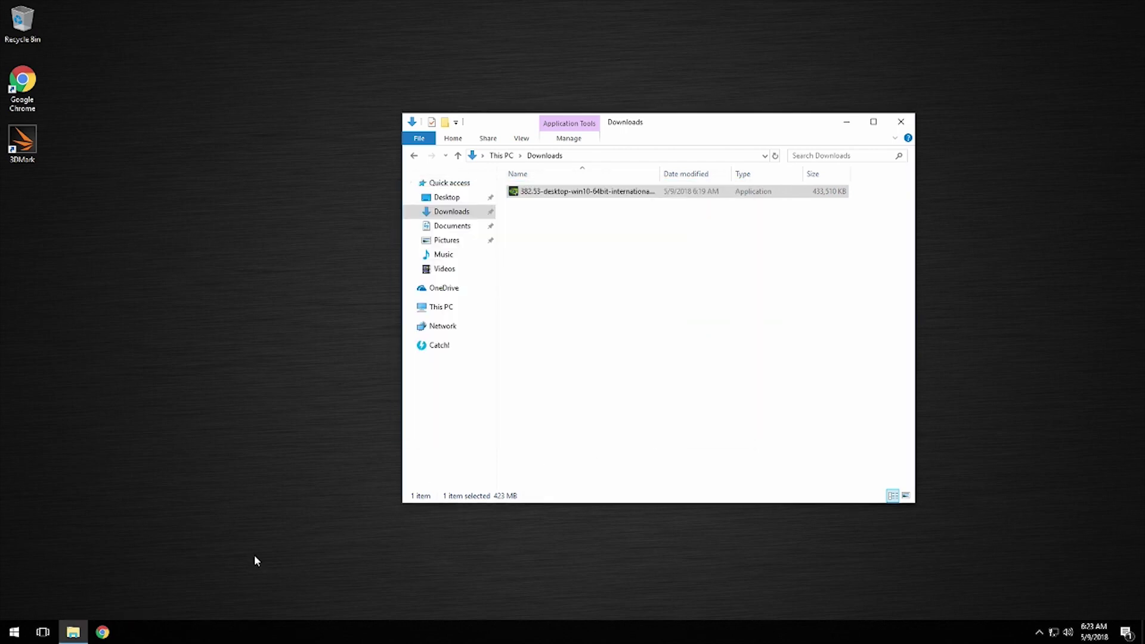
click(14, 632)
click(14, 606)
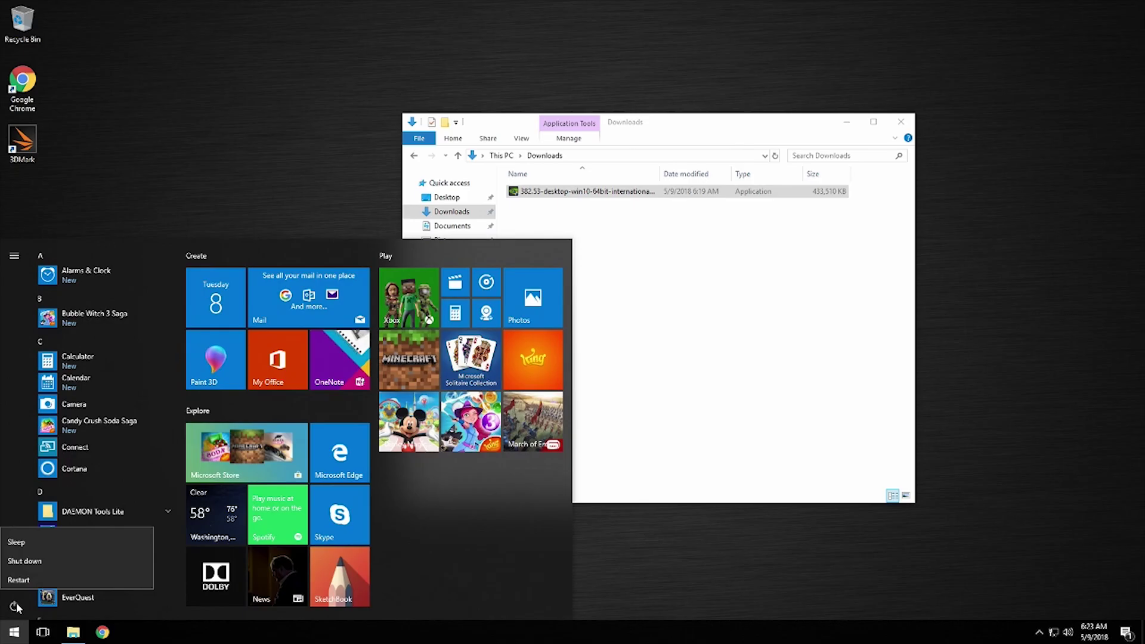
click(16, 576)
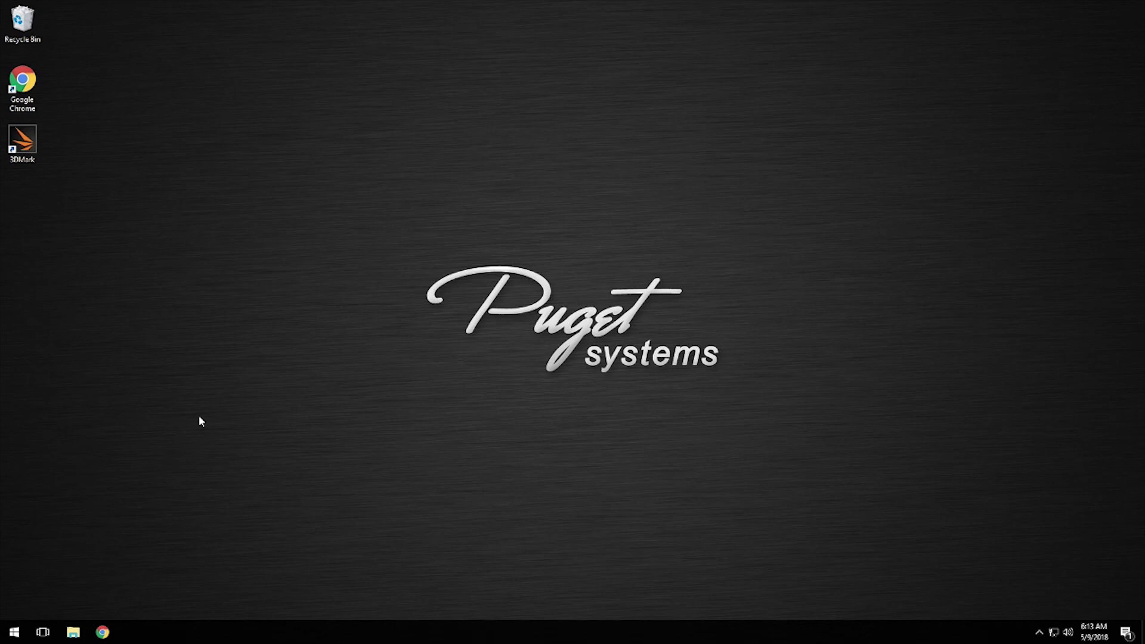
Open Chrome and search Google for 'wushowhide'
click(103, 631)
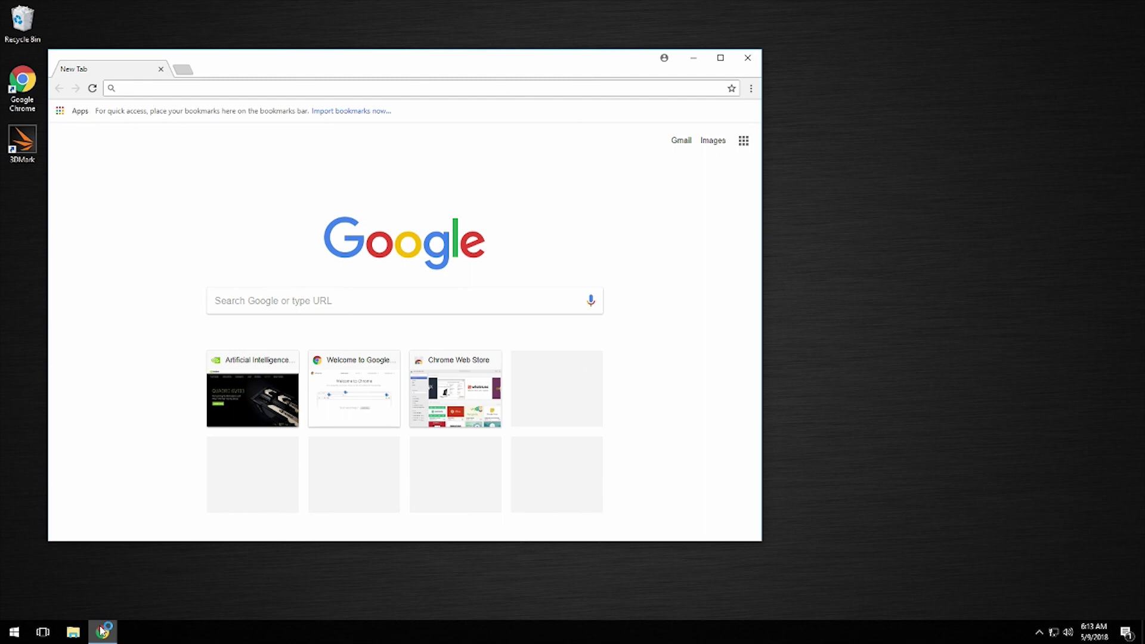
text(wu)
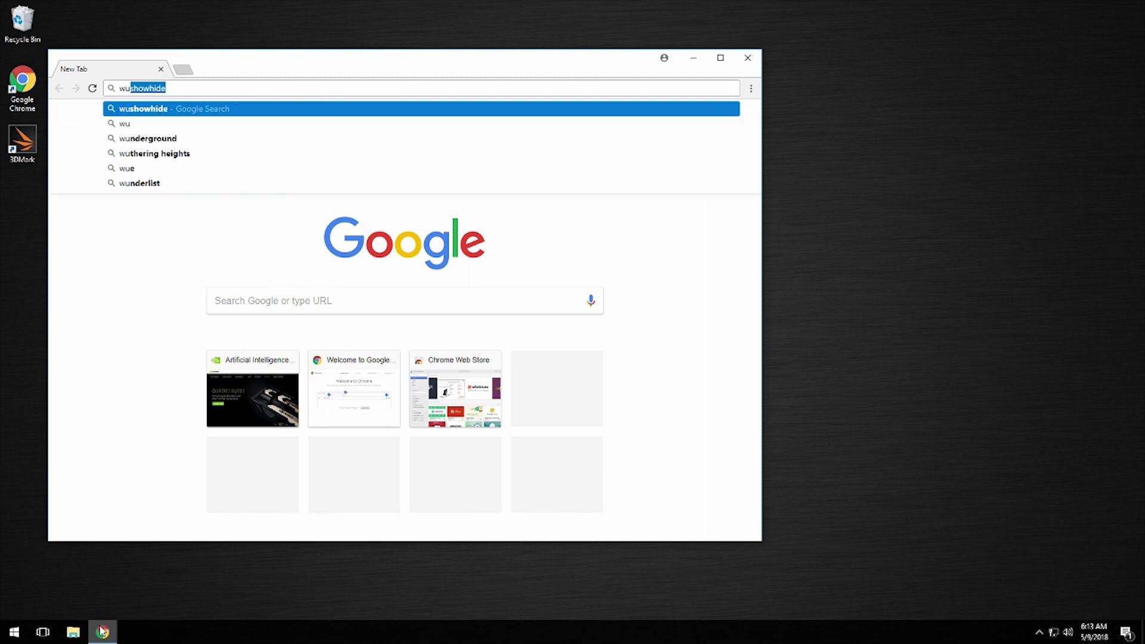
text(show)
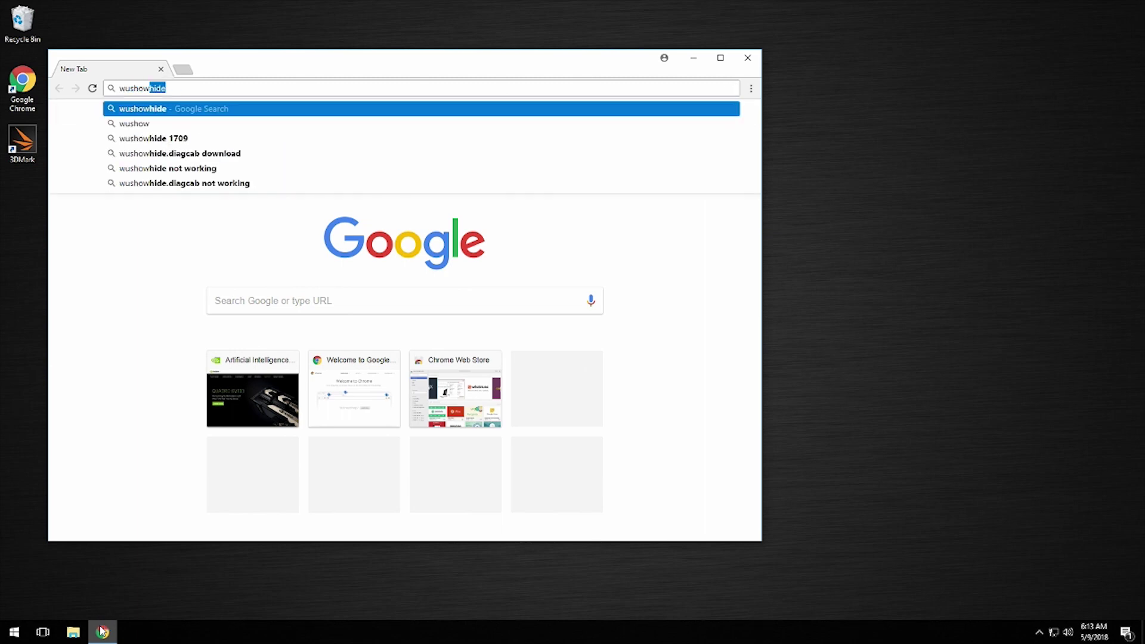
text(hide)
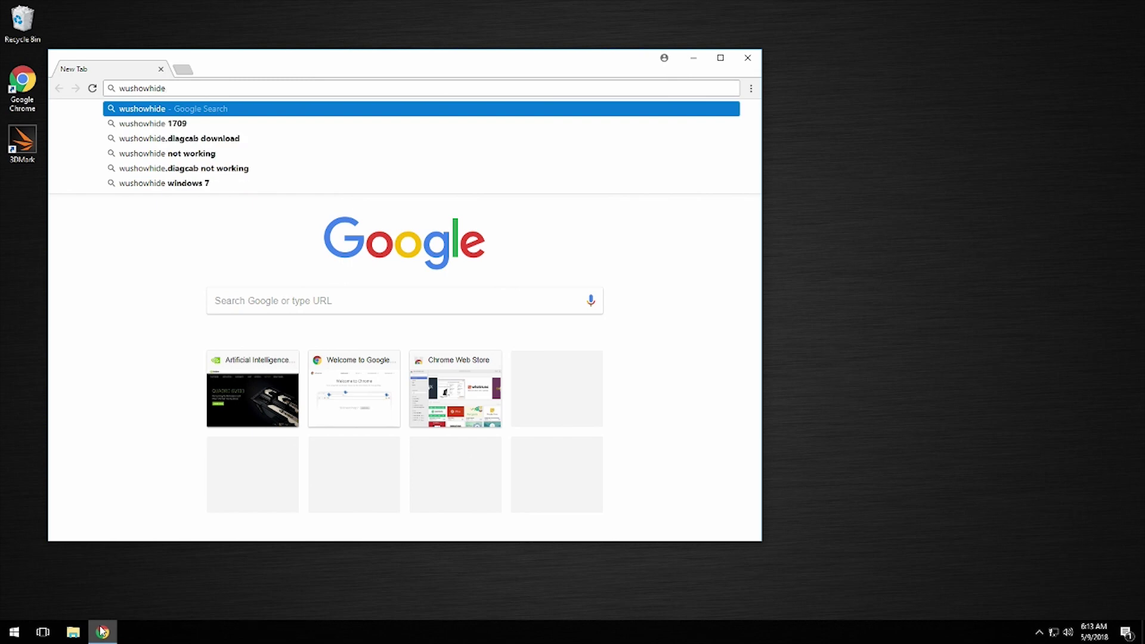
key(Return)
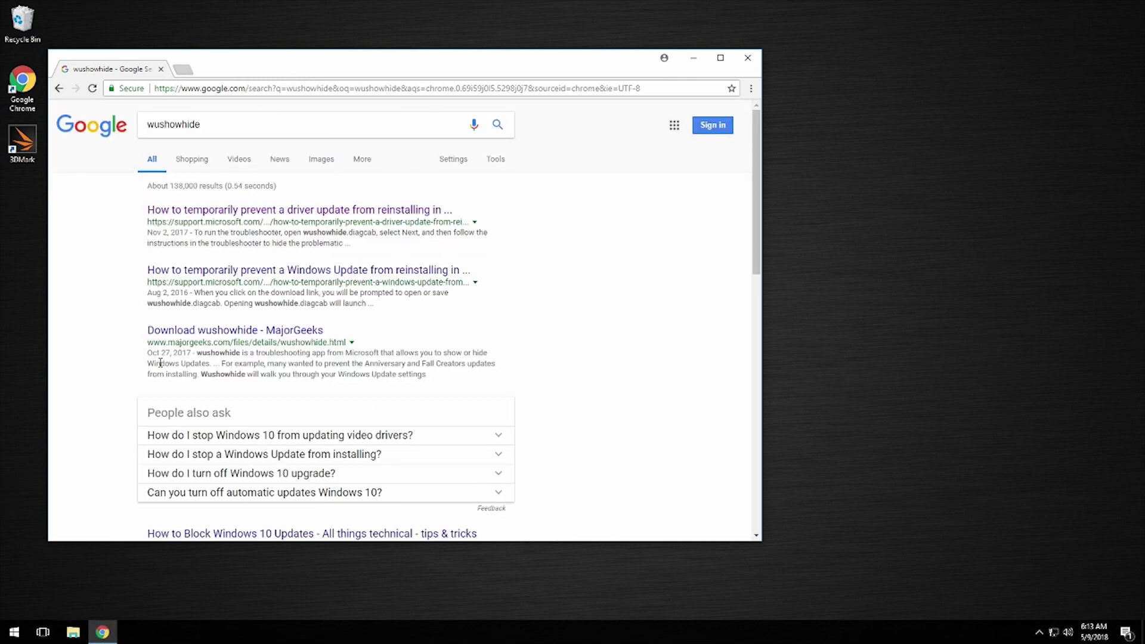
Open Microsoft's article on preventing driver reinstalls and download the Show or hide updates troubleshooter
click(307, 211)
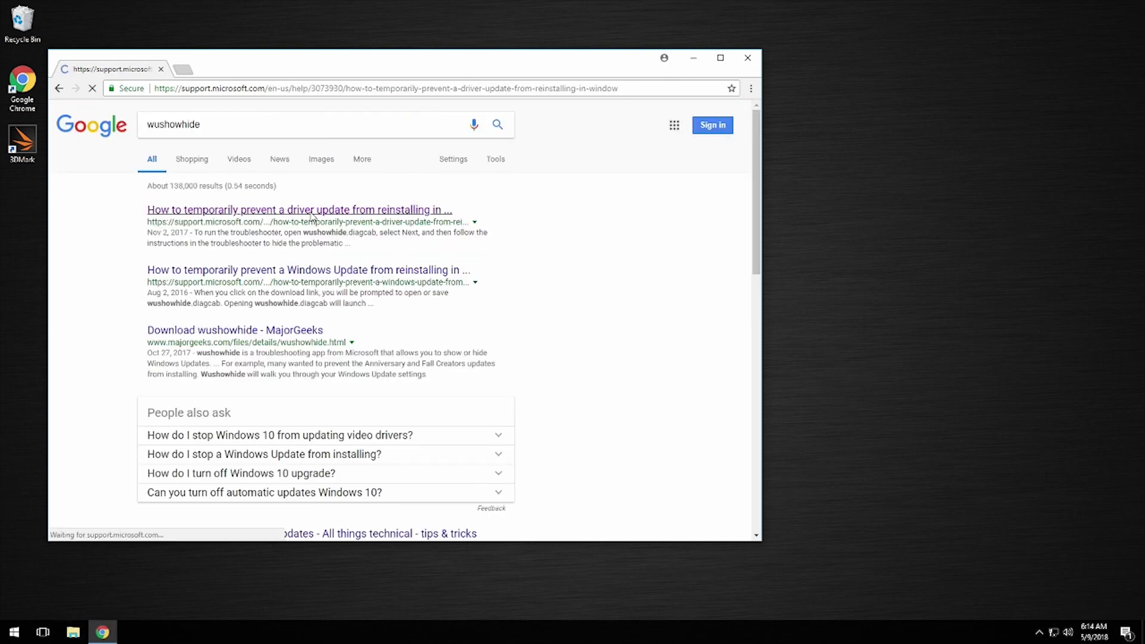
scroll(371, 316, down, 15)
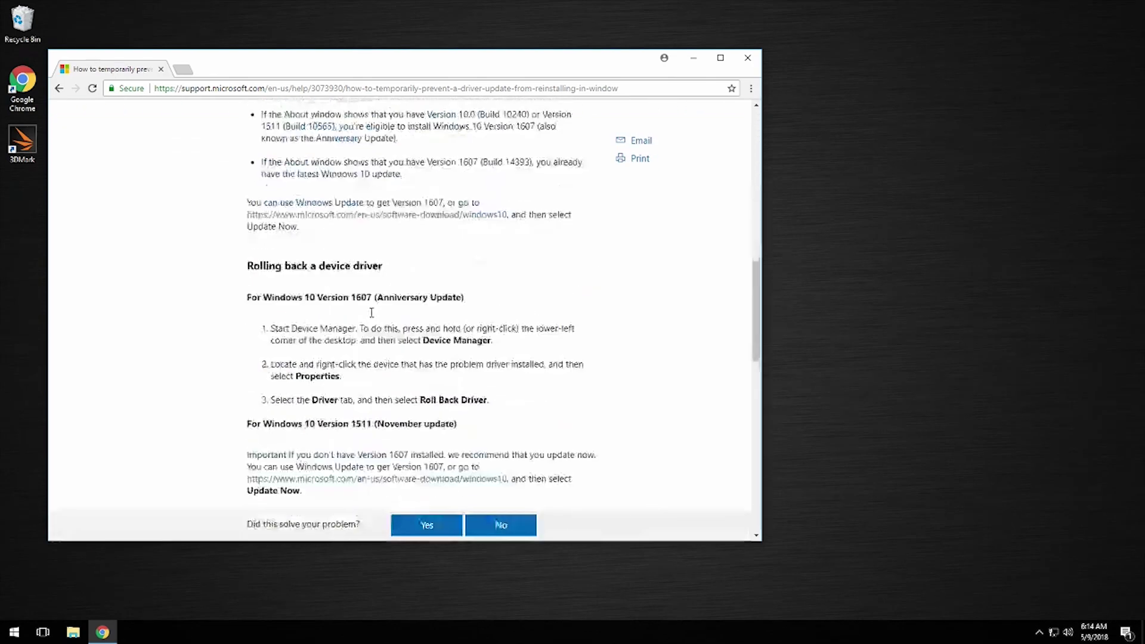
scroll(371, 312, down, 2)
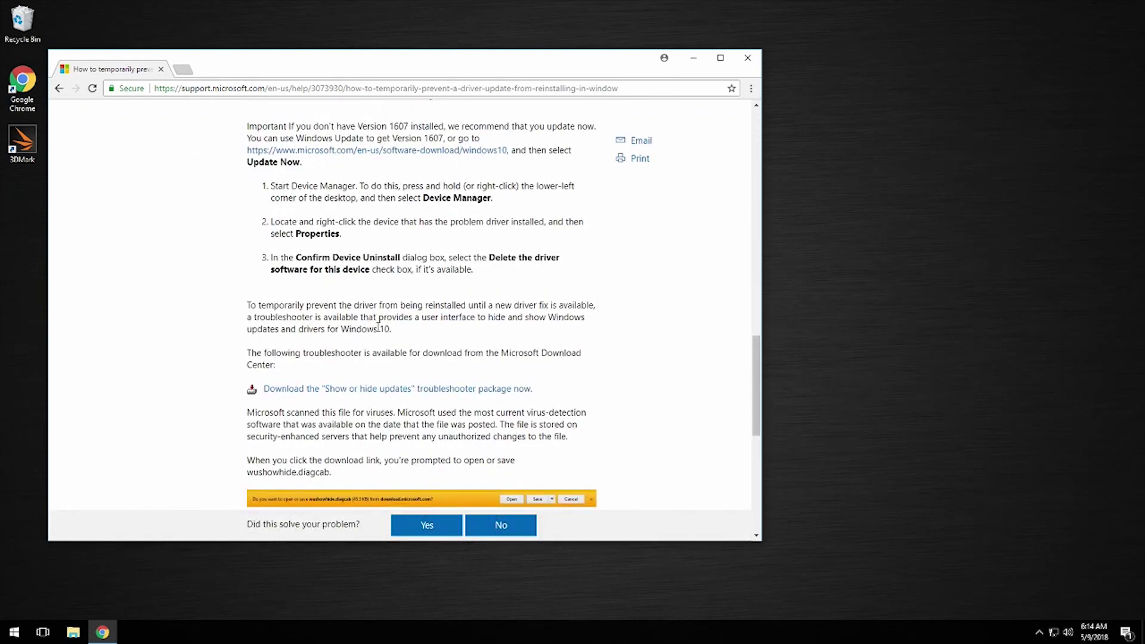
scroll(378, 327, down, 2)
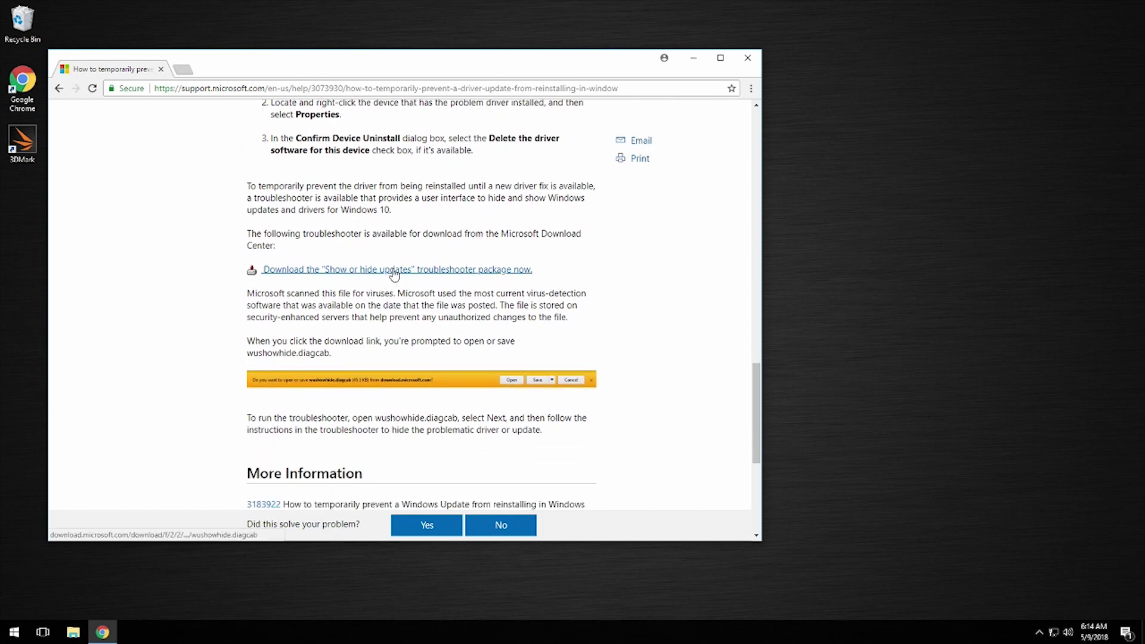
click(393, 271)
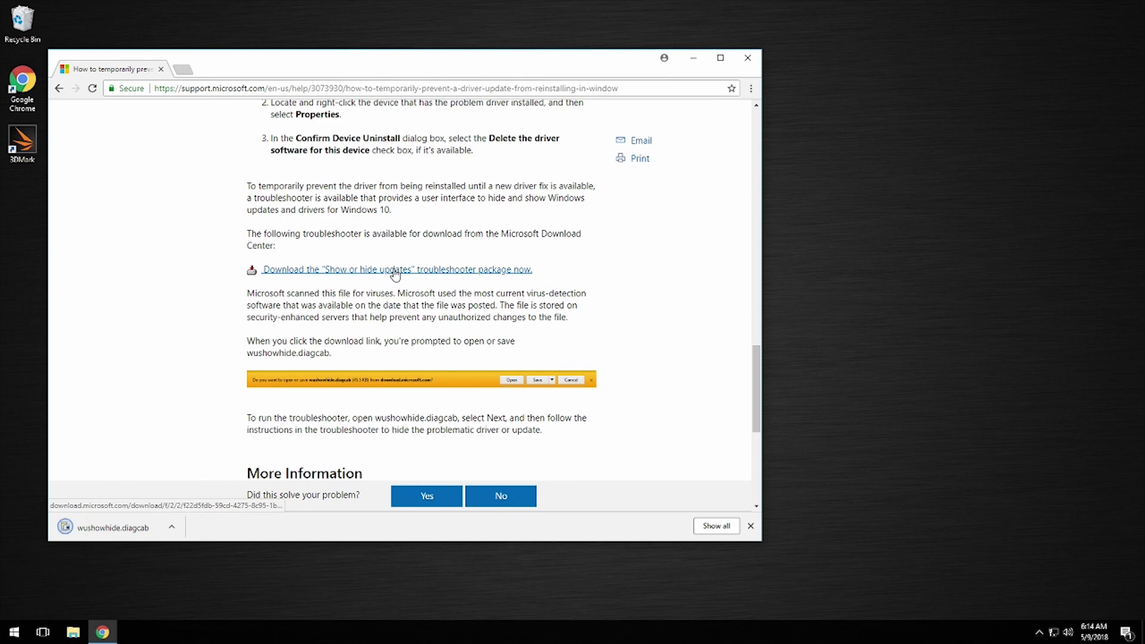
Close Chrome and open the Downloads folder in File Explorer
click(756, 62)
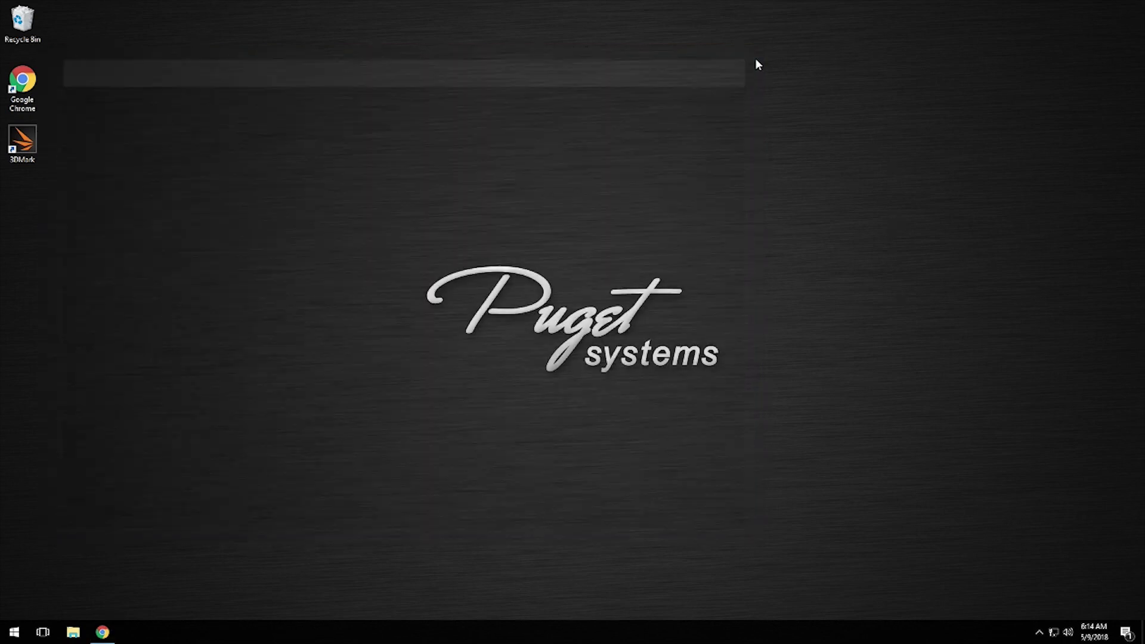
click(72, 635)
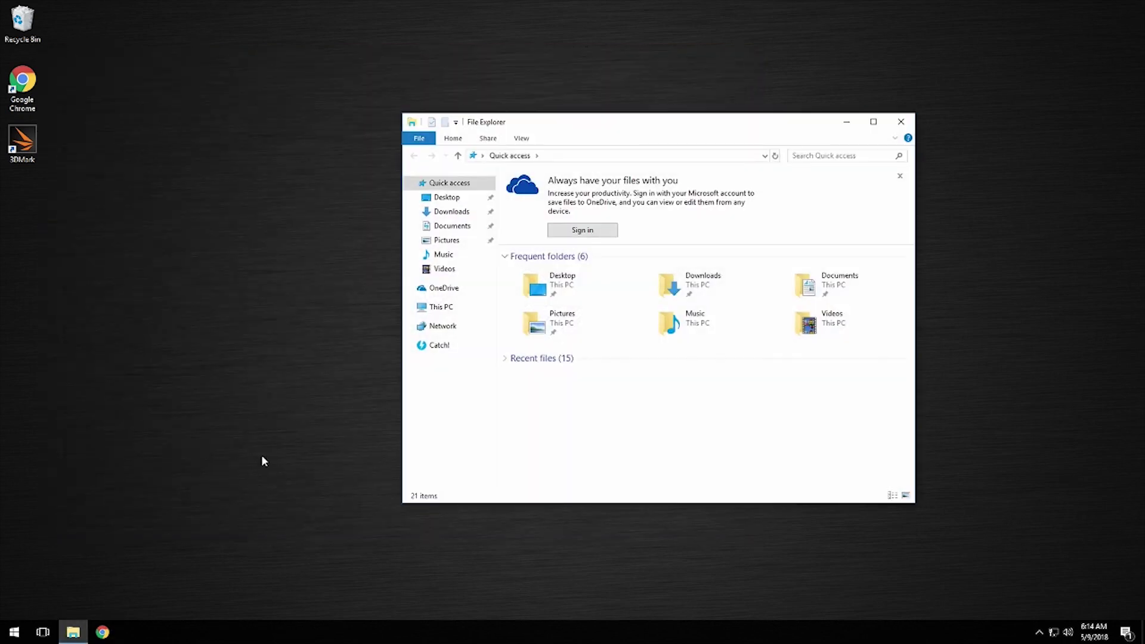
click(451, 213)
Run wushowhide.diagcab, scan for updates, and hide the NVIDIA Display 23.21.13.8813 update
click(529, 207)
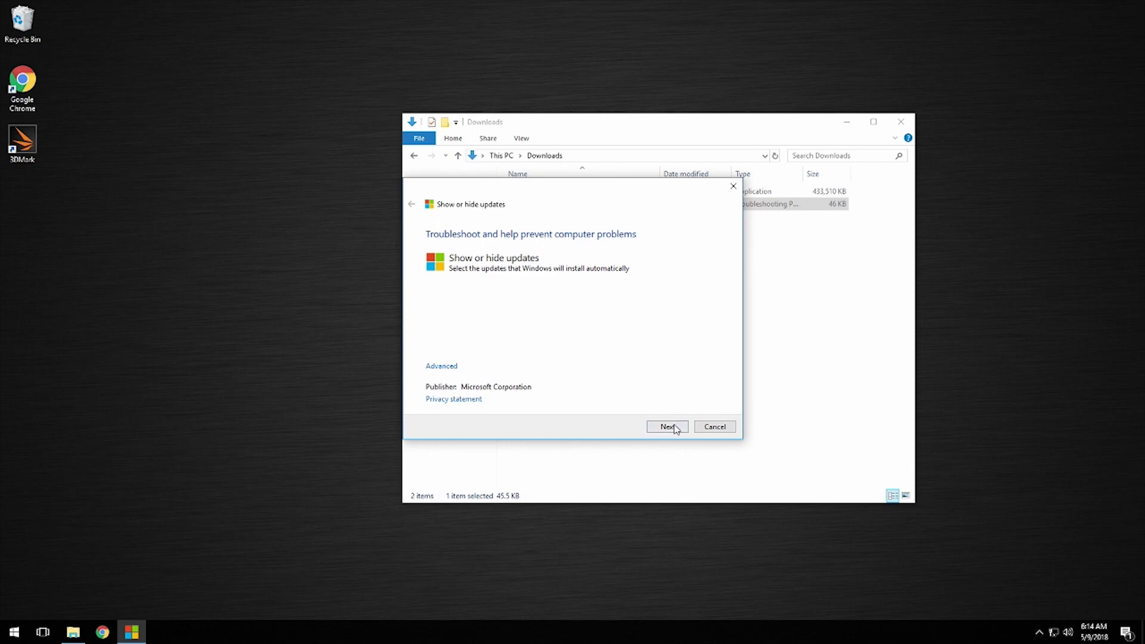
click(668, 427)
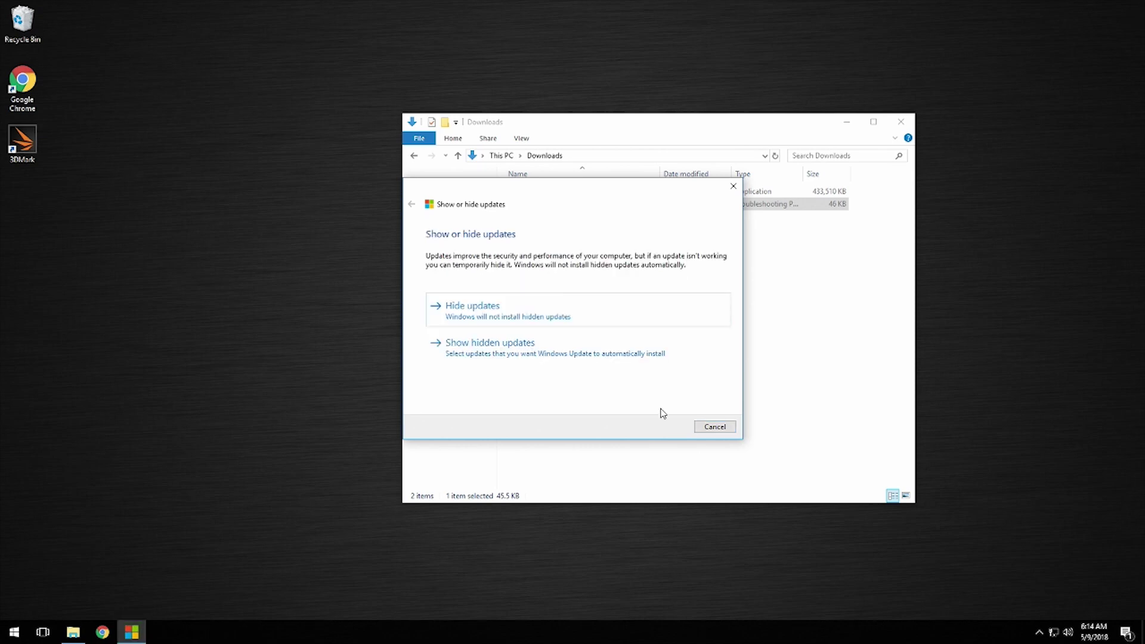
click(537, 305)
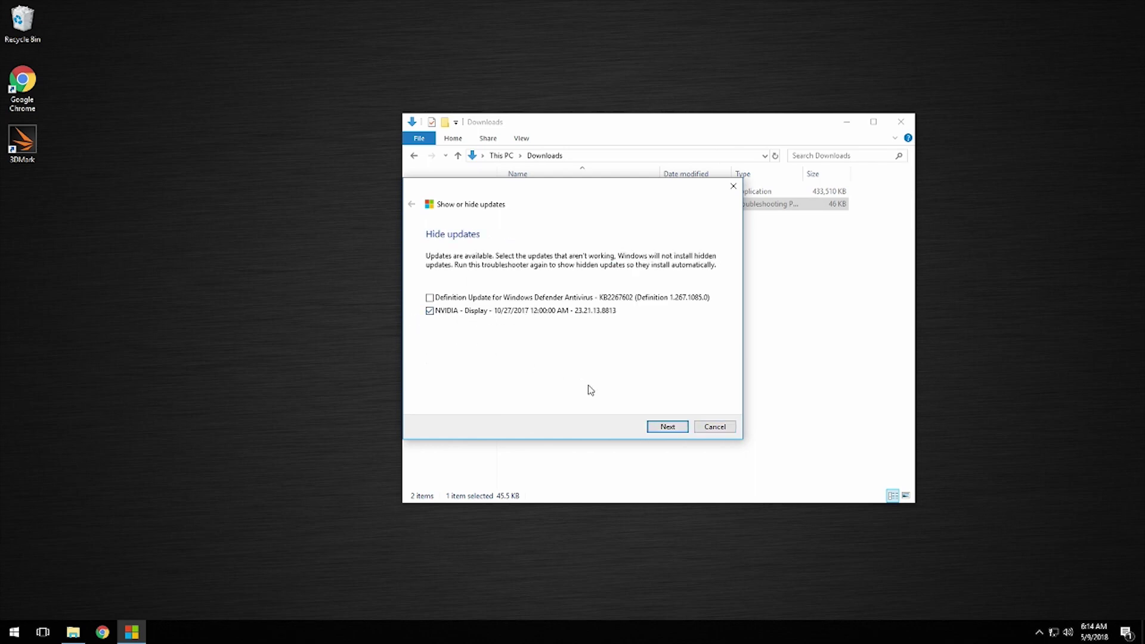
click(668, 427)
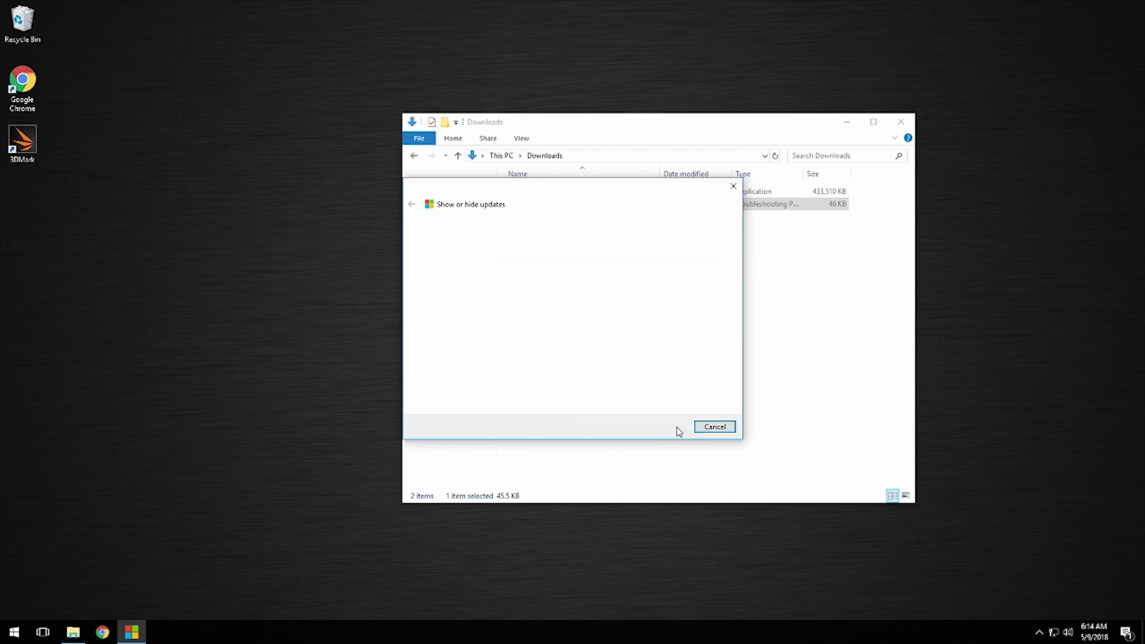